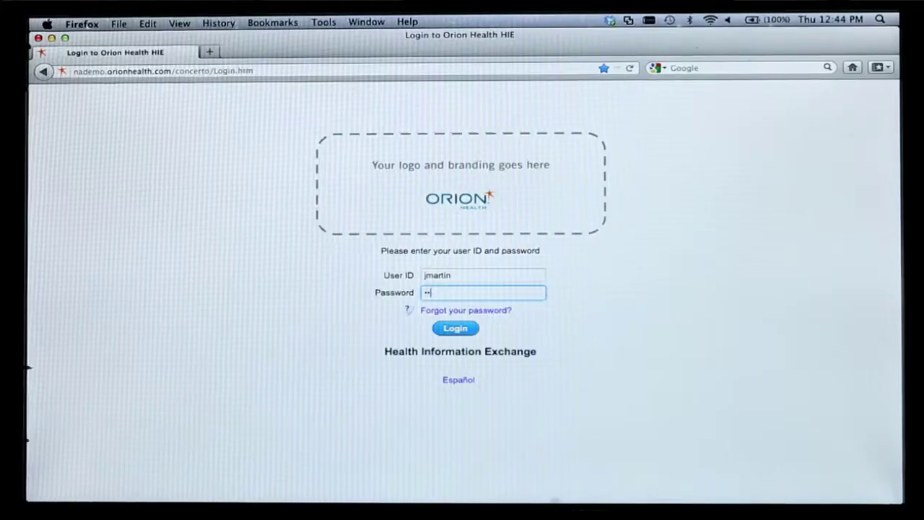
Step: Log in with the clinician's password and open the 62-year-old male patient's record from Recent Patients
type("••••••")
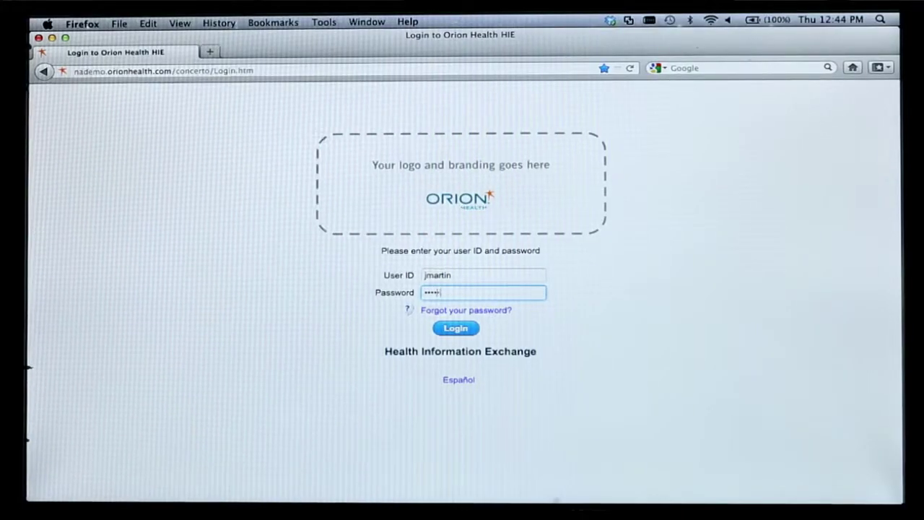
type("•")
key("Return")
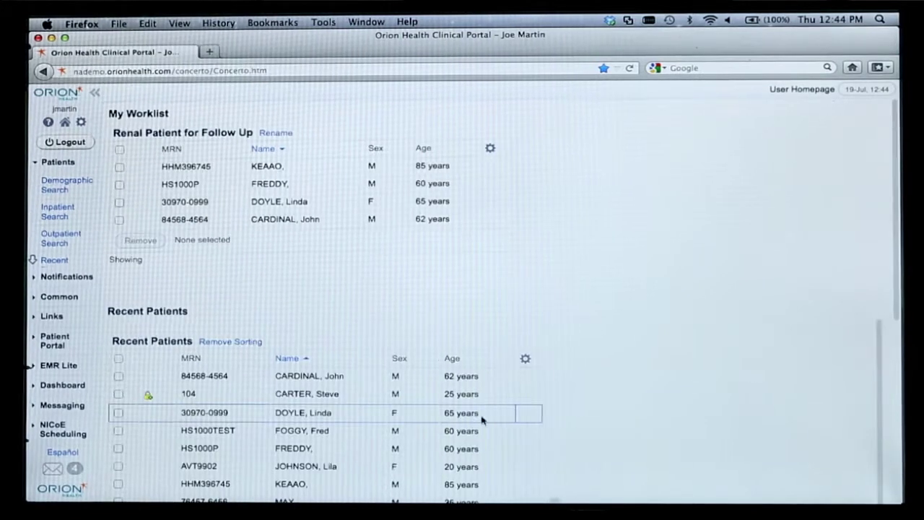
left_click(298, 226)
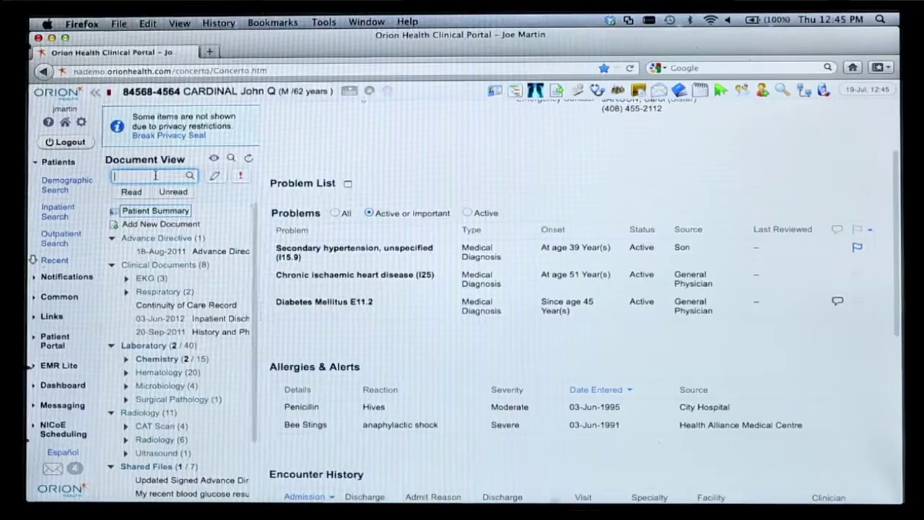
Step: Filter documents by 'hba' and open the 10-Jul-2012 HBA1C cumulative results (7.8, 4.9, 7.8, 8.1)
type("hba")
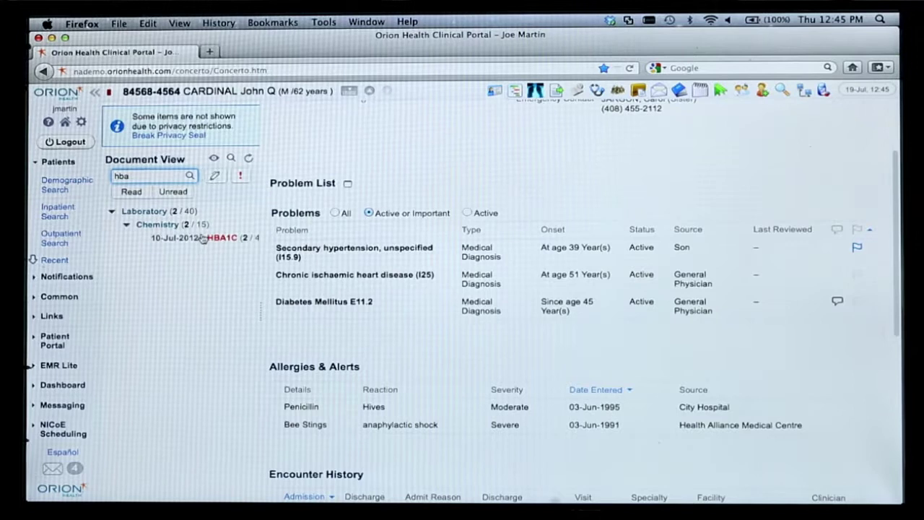
left_click(203, 239)
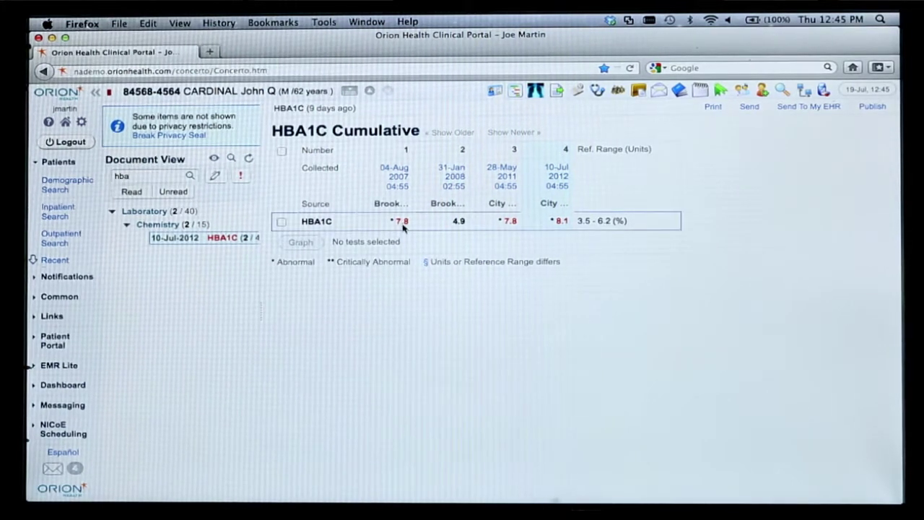
mouse_move(403, 228)
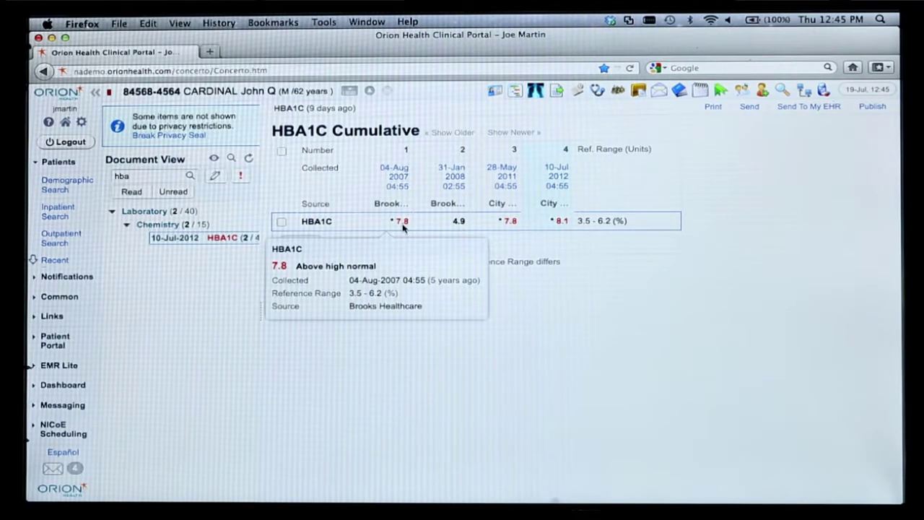
mouse_move(517, 219)
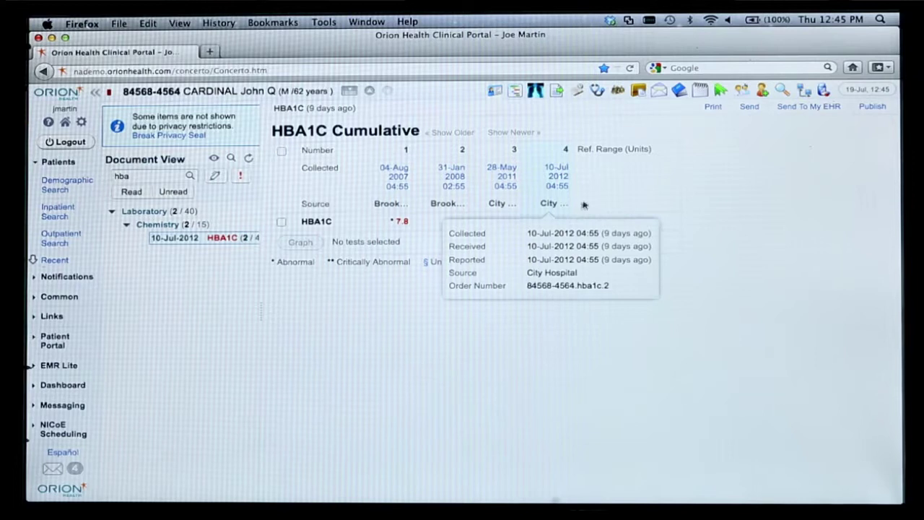
mouse_move(564, 184)
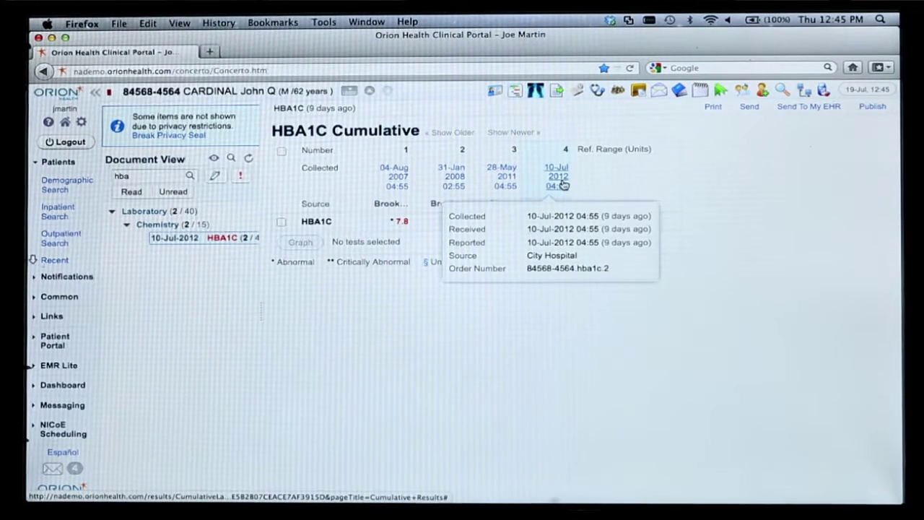
mouse_move(554, 207)
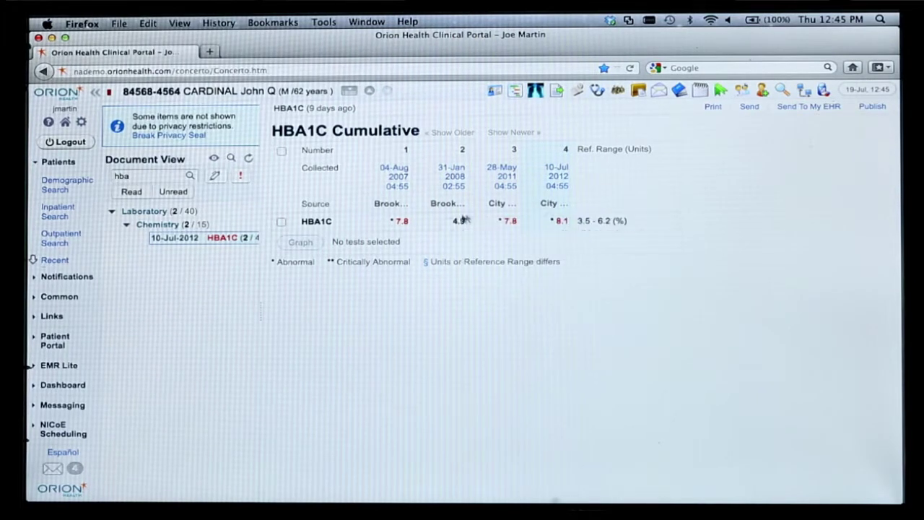
mouse_move(448, 205)
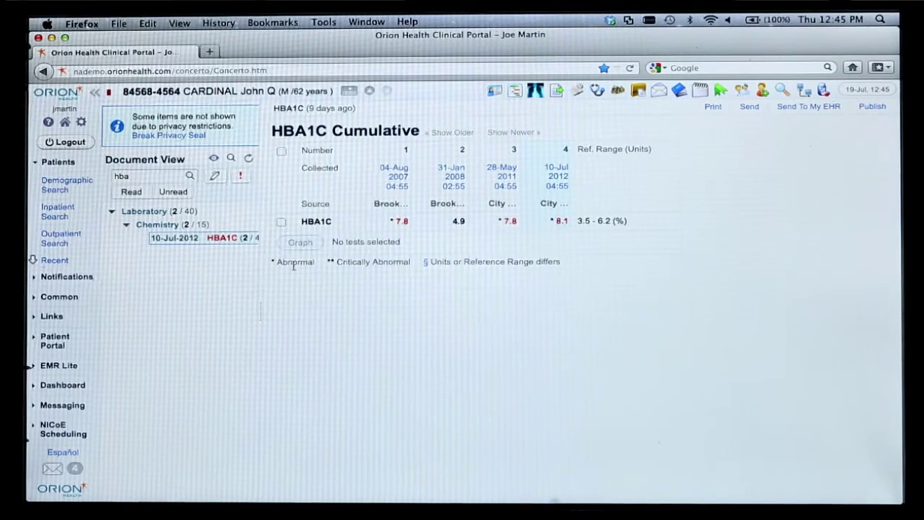
Step: Select the HBA1C test and graph its results from 04-Aug-2007 to 10-Jul-2012
left_click(281, 222)
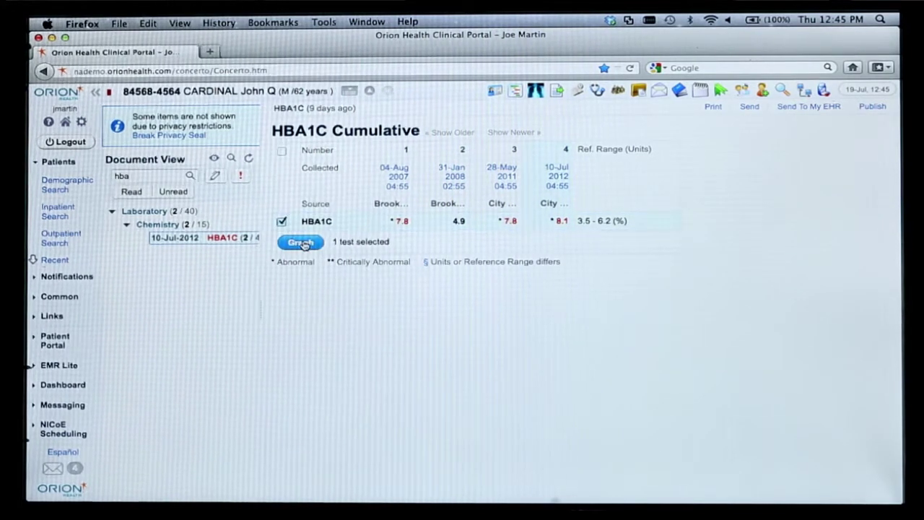
left_click(301, 242)
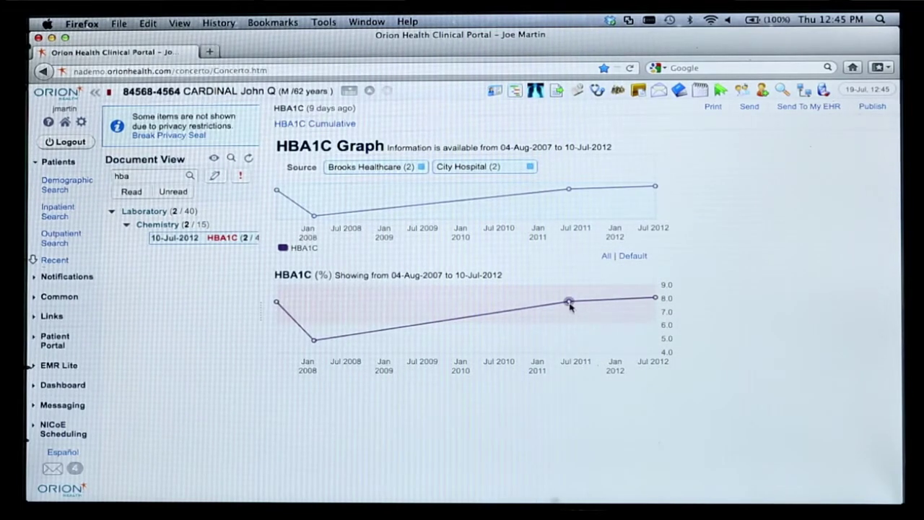
mouse_move(654, 298)
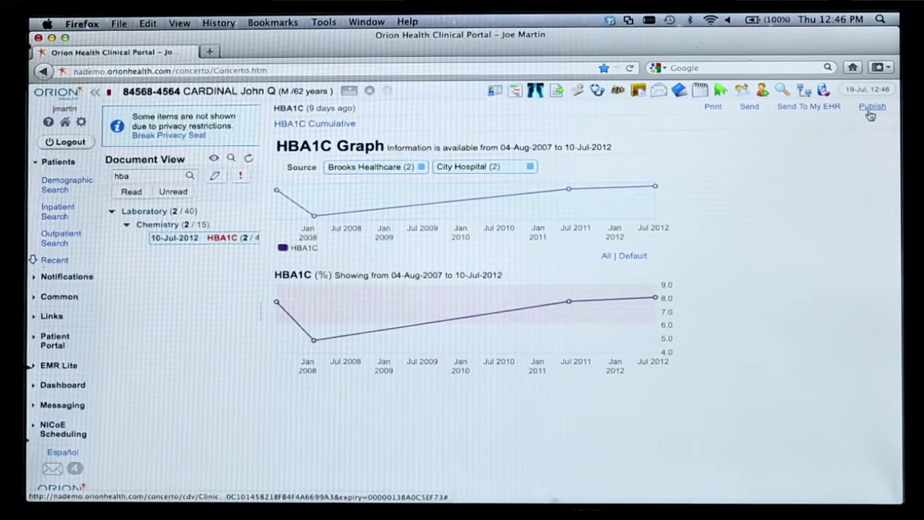
Step: Start publishing the HBA1C document to the patient, commenting 'Please review your lab results'
left_click(873, 107)
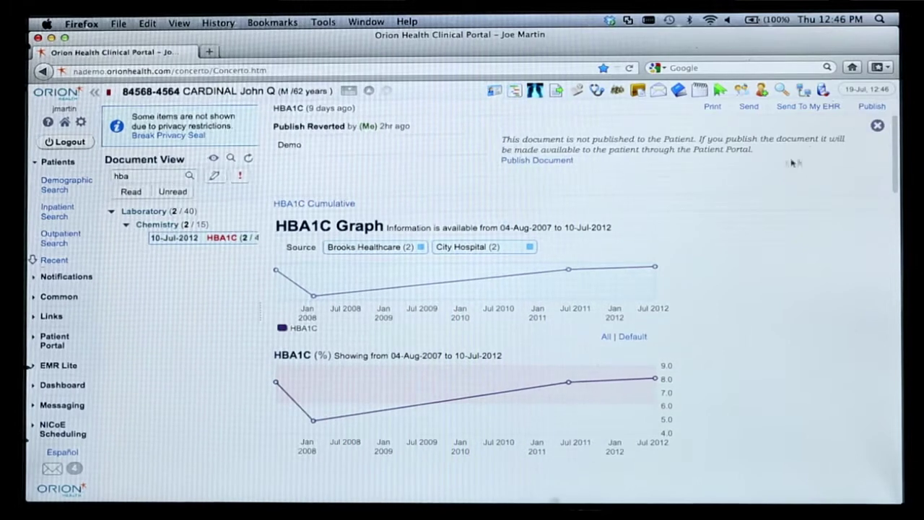
left_click(551, 160)
left_click(426, 146)
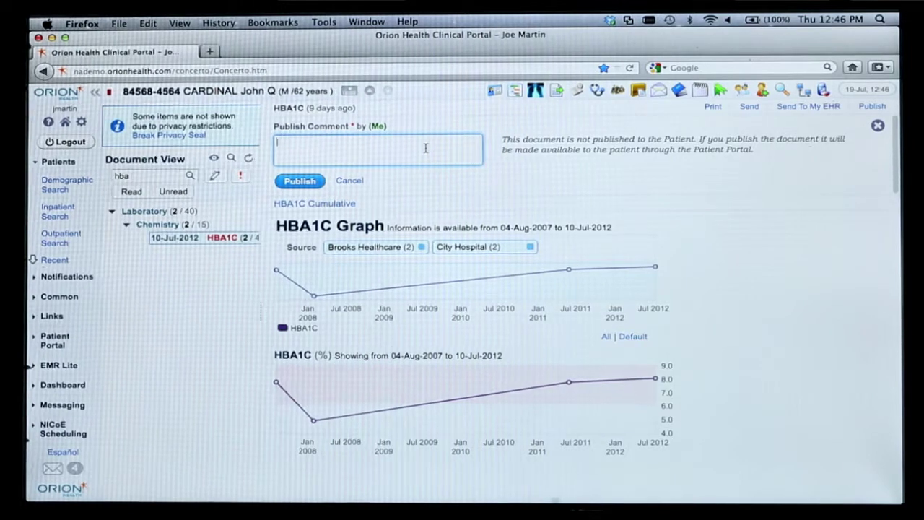
type("Please r")
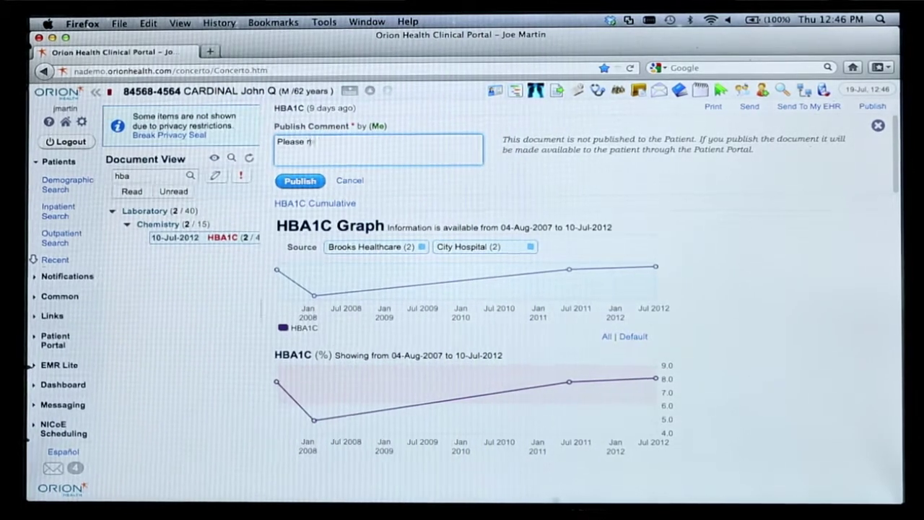
type("eview y")
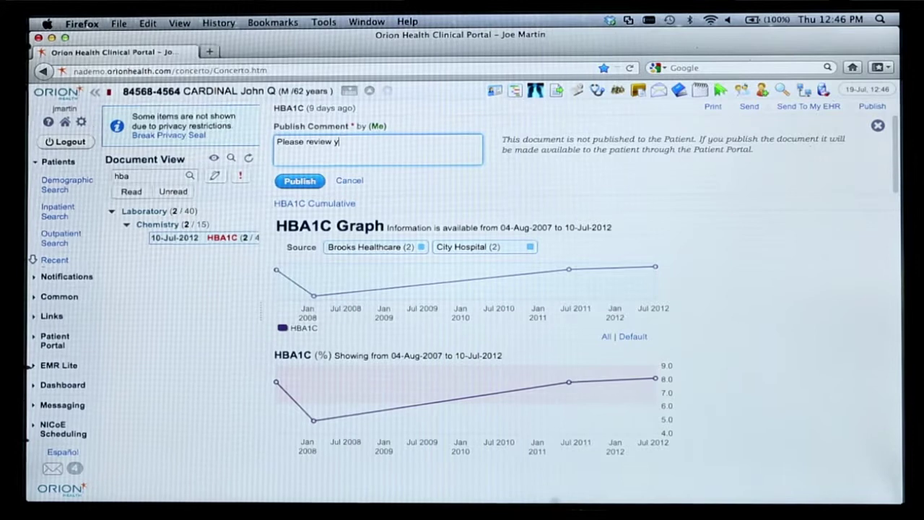
type("our lab results")
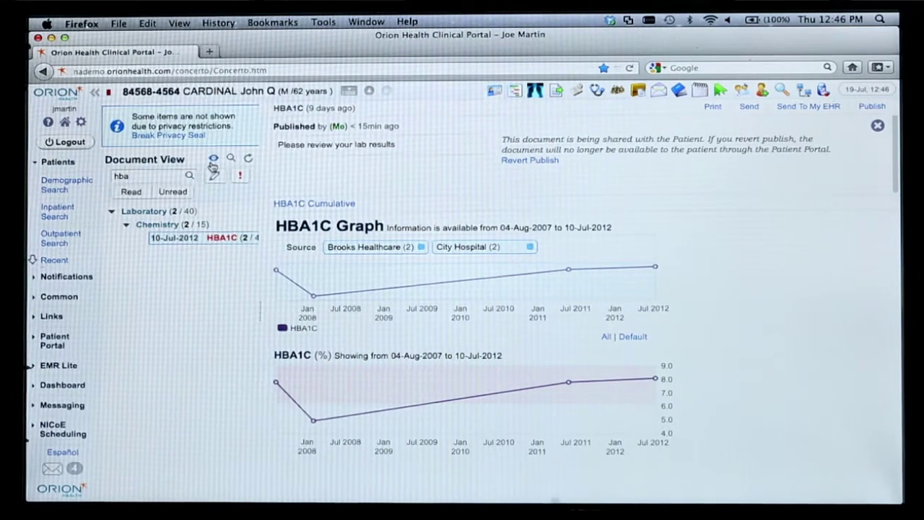
Step: Remove the 'hba' document filter and open the Continuity of Care Record under Clinical Documents
key("BackSpace")
key("BackSpace")
key("BackSpace")
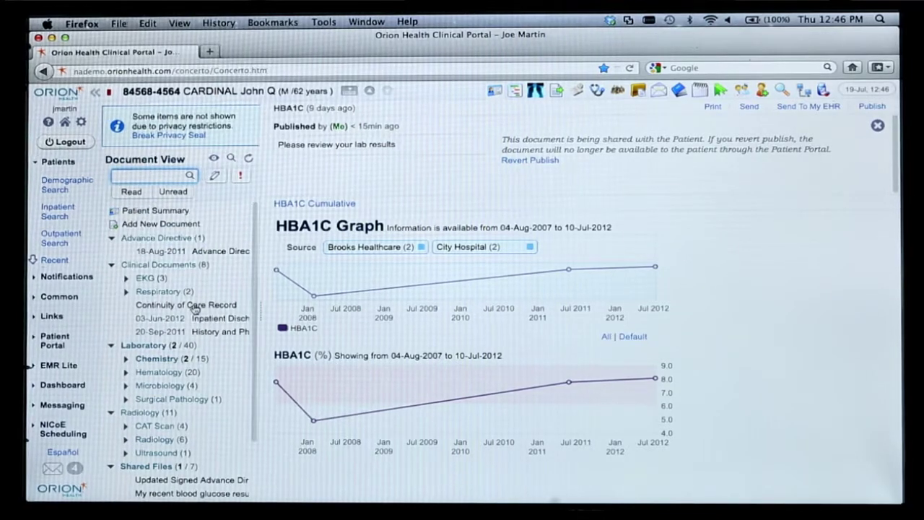
left_click(193, 306)
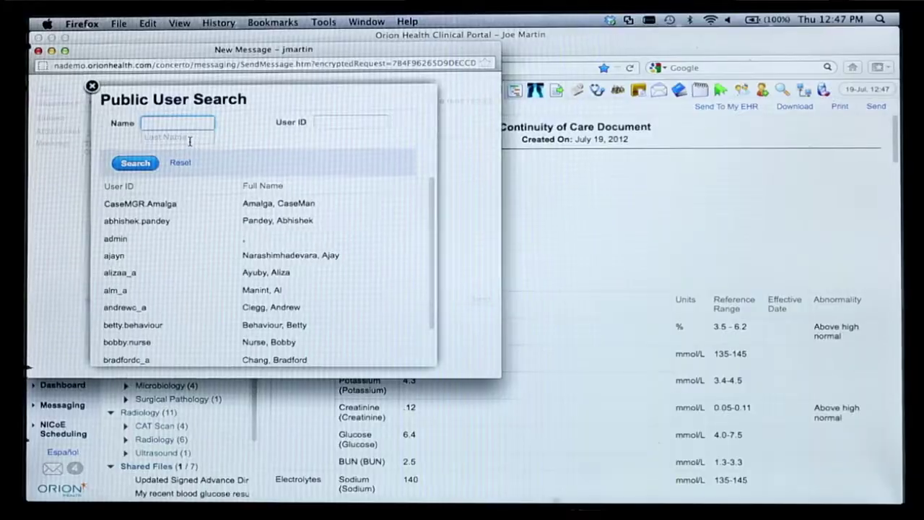
left_click(190, 138)
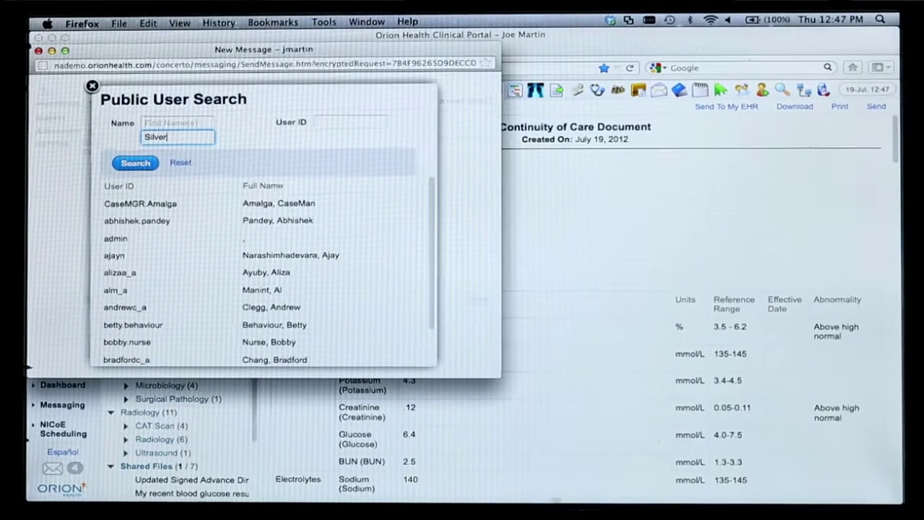
key("Return")
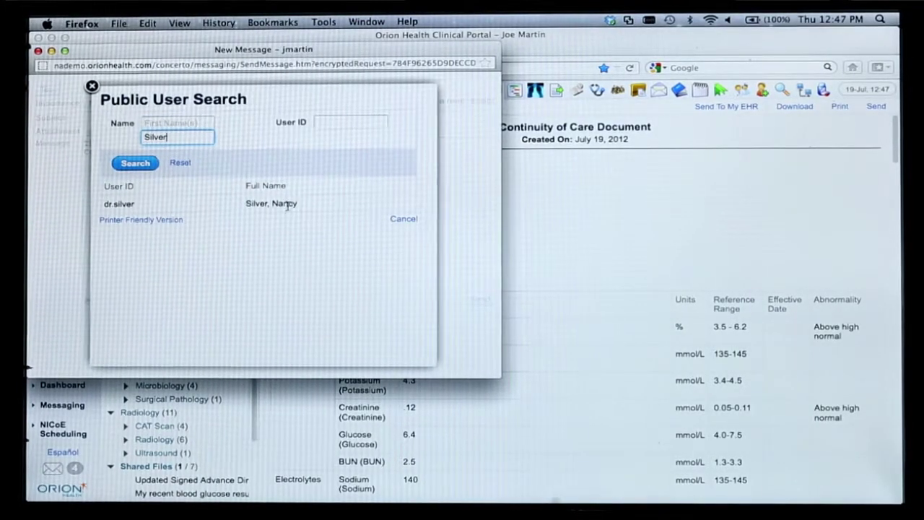
left_click(283, 202)
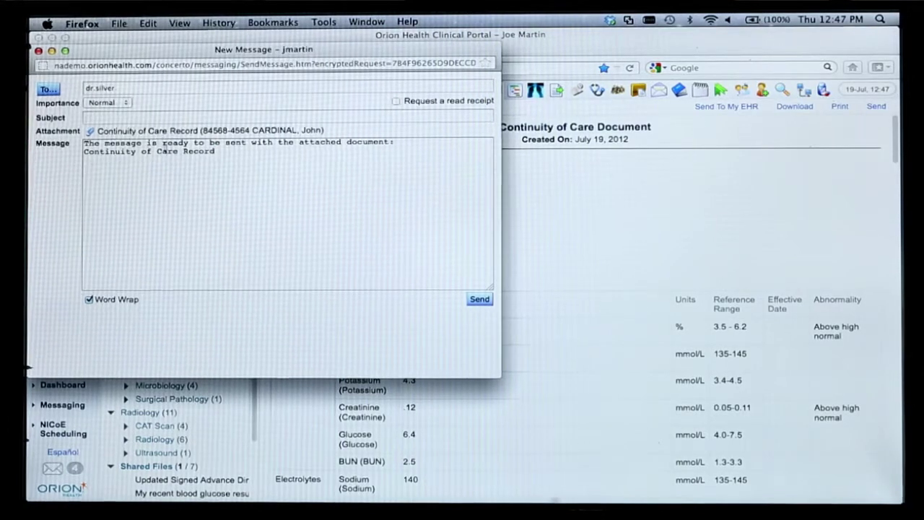
left_click(155, 119)
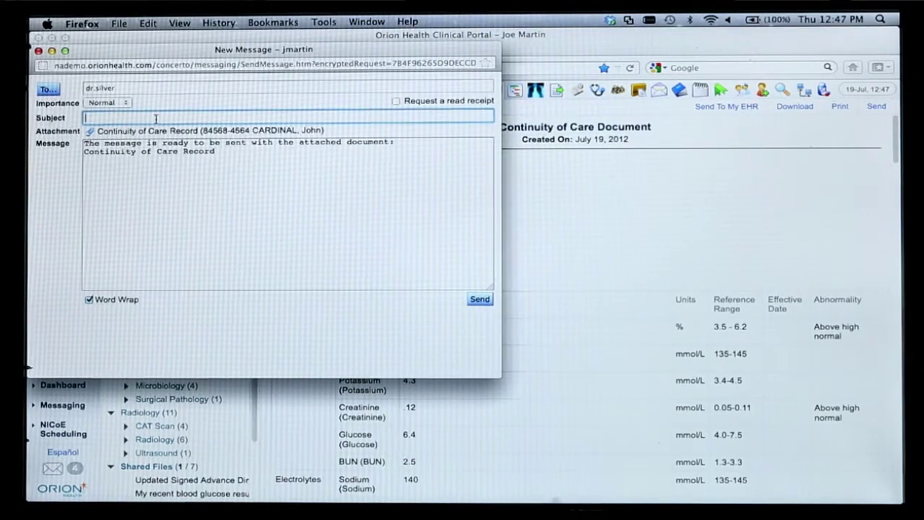
type("Re")
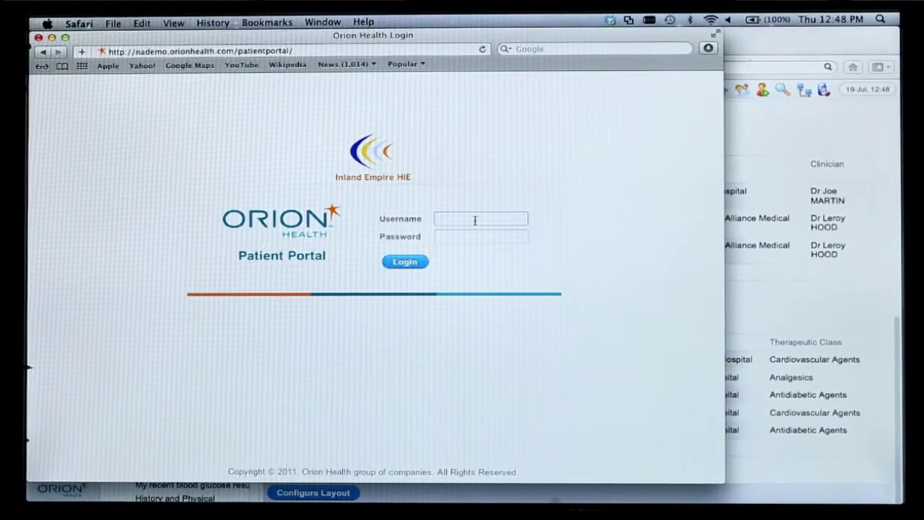
Step: Sign in to the Patient Portal with the patient's username and account password
left_click(475, 221)
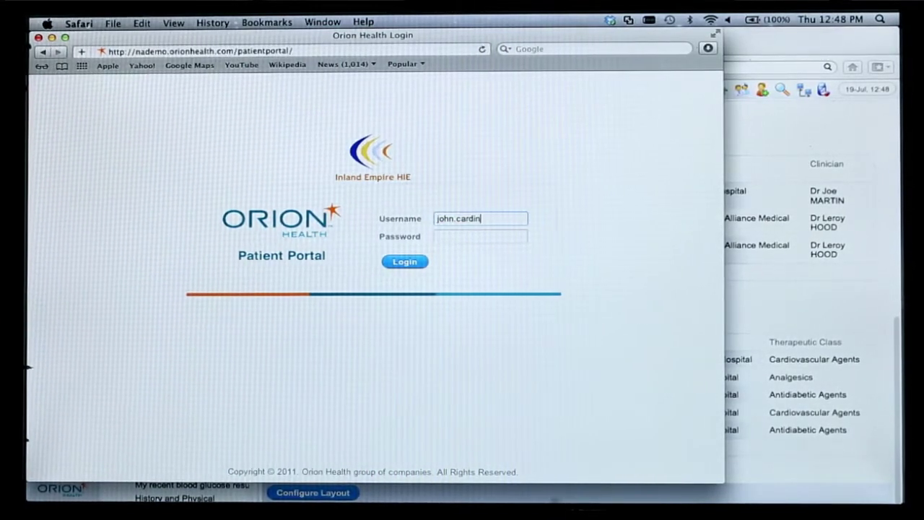
left_click(481, 236)
type("password")
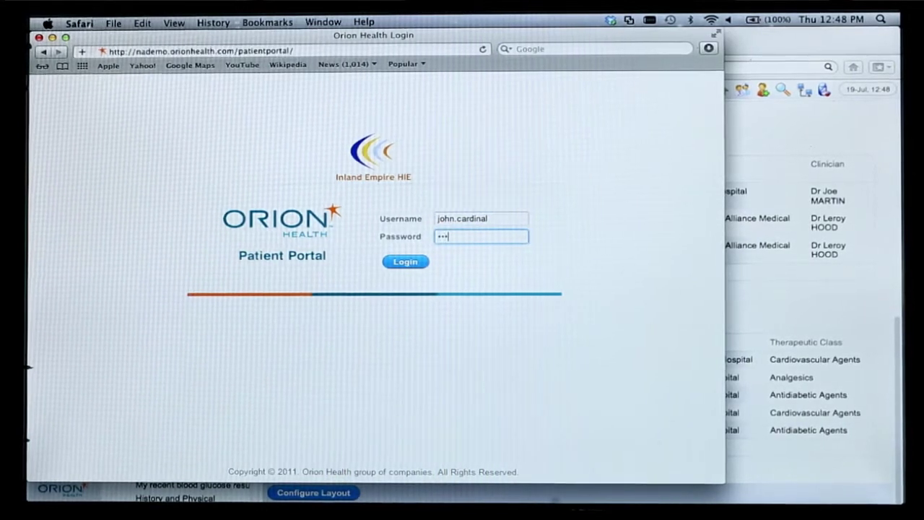
key("Return")
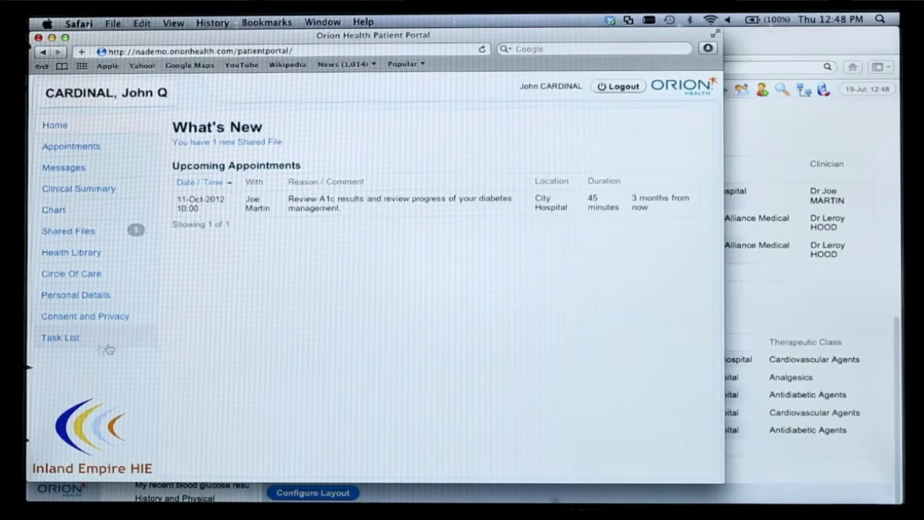
Step: View the task list, then the Appointments page showing the 11-Oct-2012 City Hospital visit
left_click(48, 339)
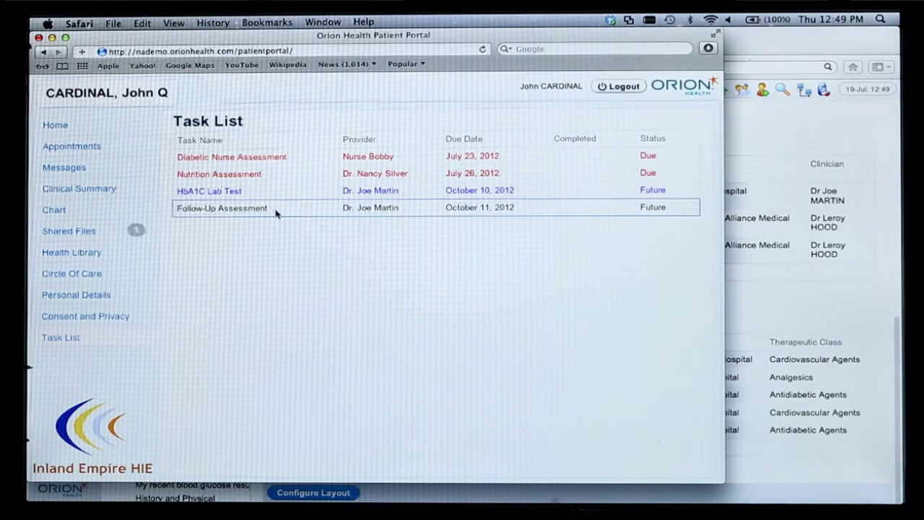
left_click(104, 146)
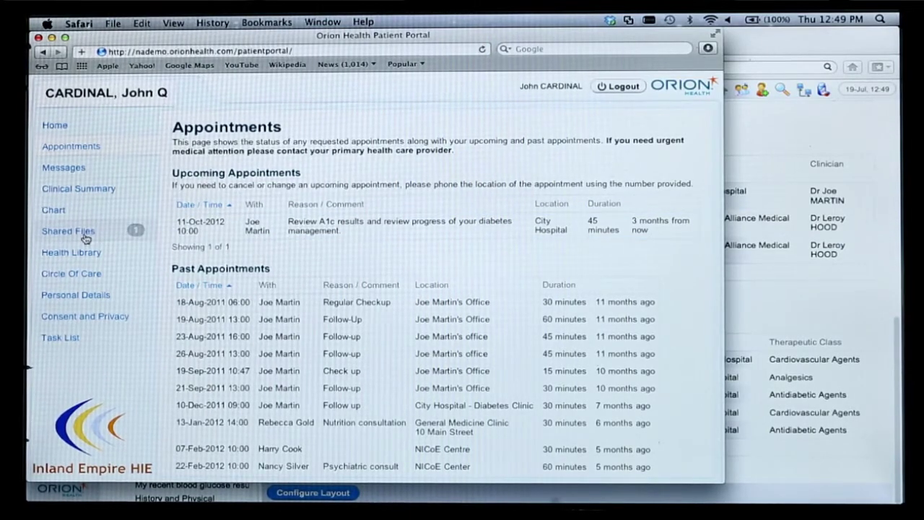
Step: Open the Chart and view the newly published HBA1C lab result
left_click(82, 211)
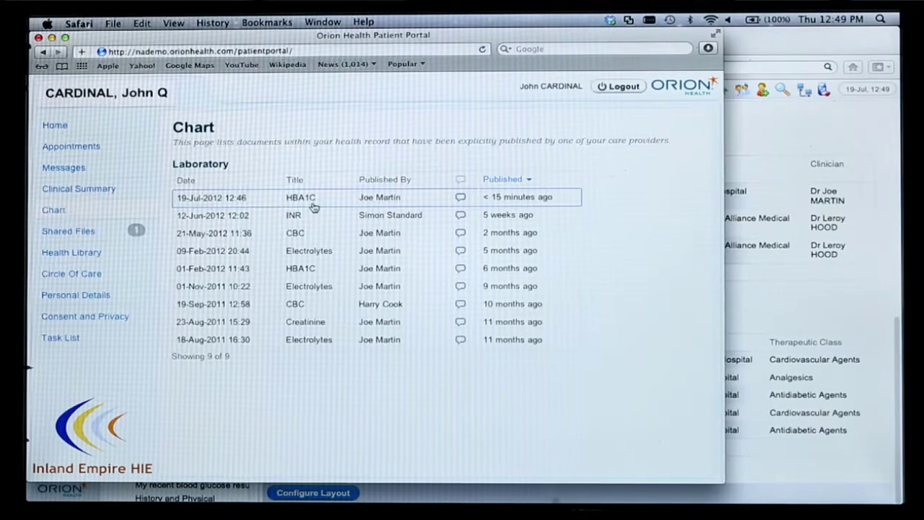
left_click(315, 207)
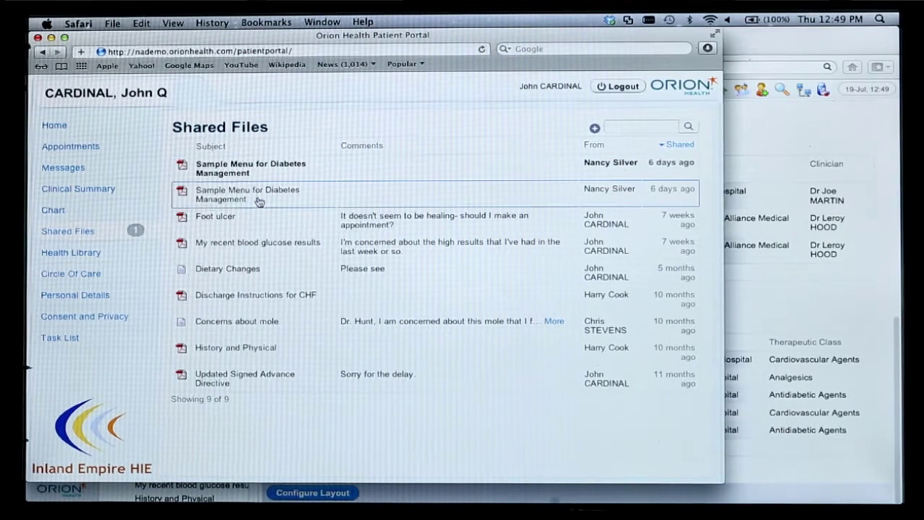
Step: Read through the Sample Menu for Diabetes Management PDF, then switch to Messages
left_click(258, 202)
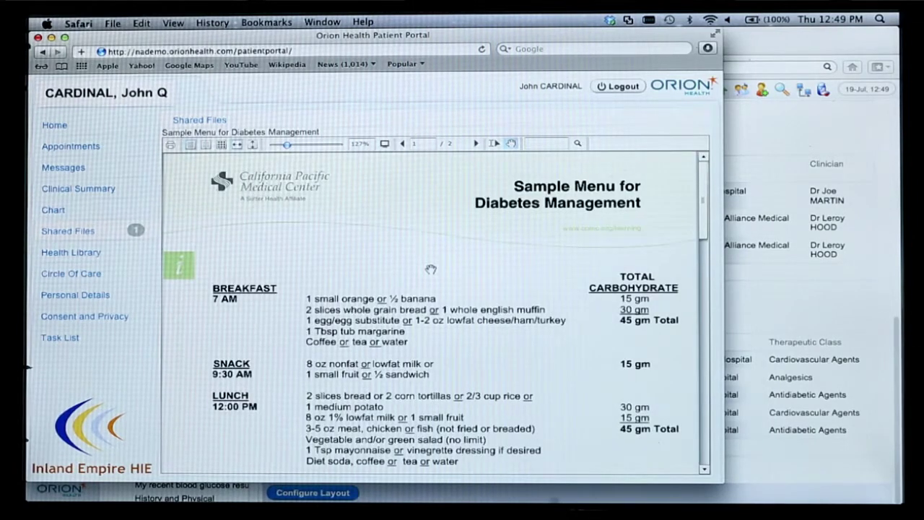
scroll(431, 270, "down", 10)
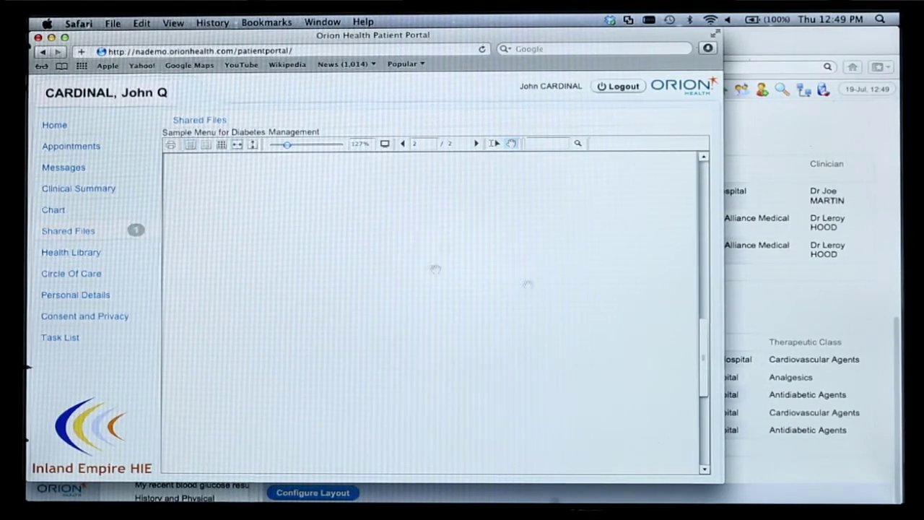
left_click_drag(705, 366, 701, 209)
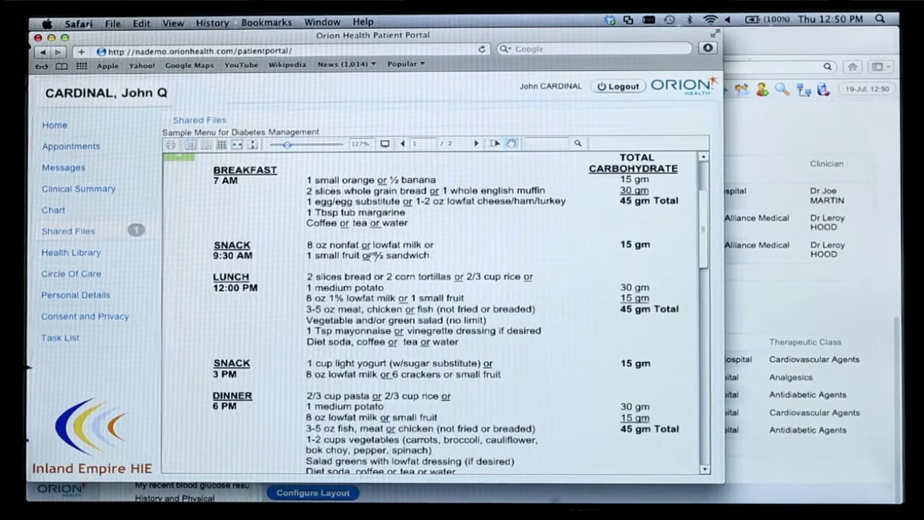
left_click(88, 169)
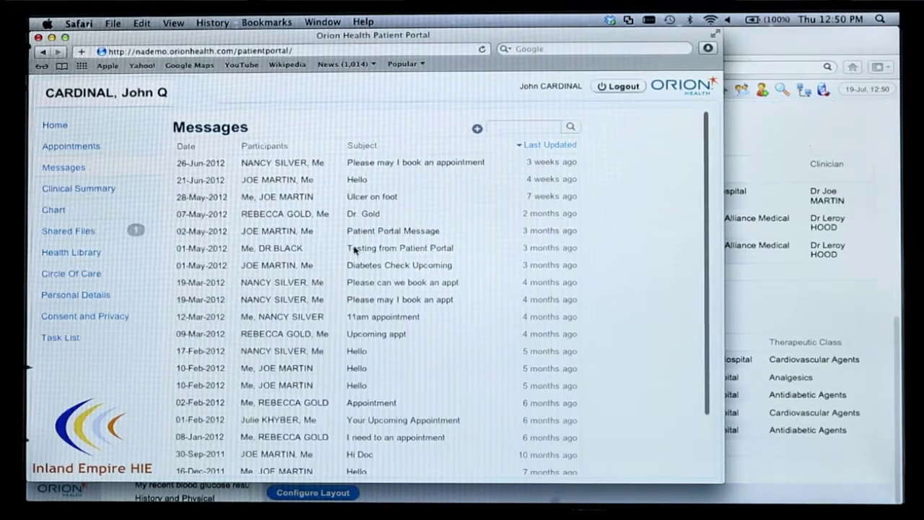
Step: Draft a message to the doctor, subject 'Thanks', body beginning 'I have the appointment notification for'
left_click(478, 129)
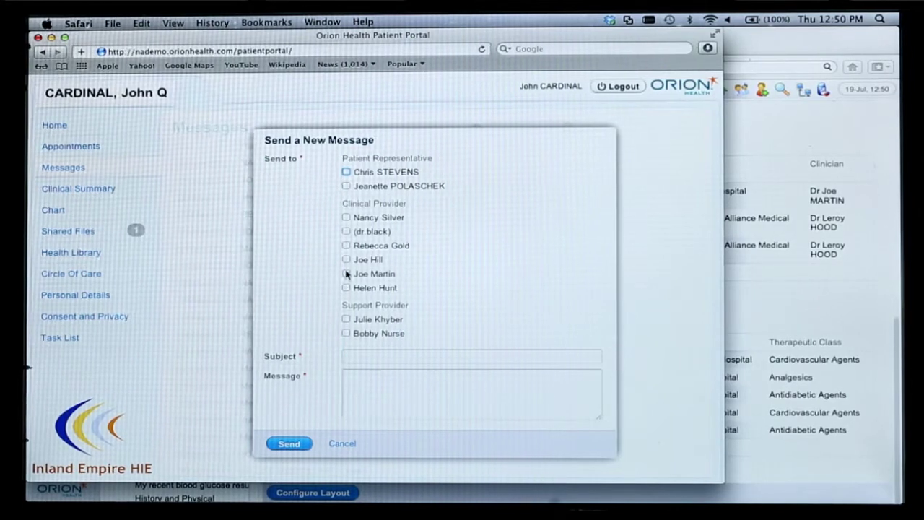
left_click(383, 354)
type("Thanks")
left_click(471, 393)
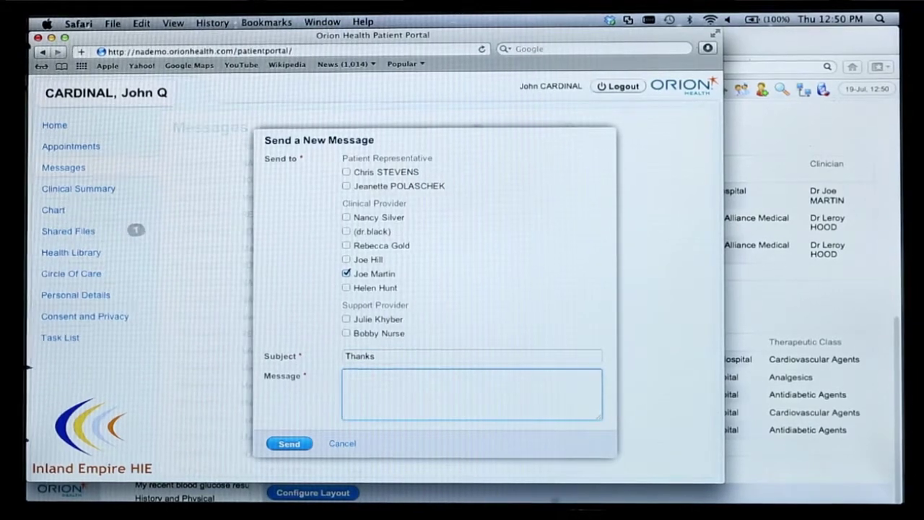
type("I have the appointment notification for Octobe")
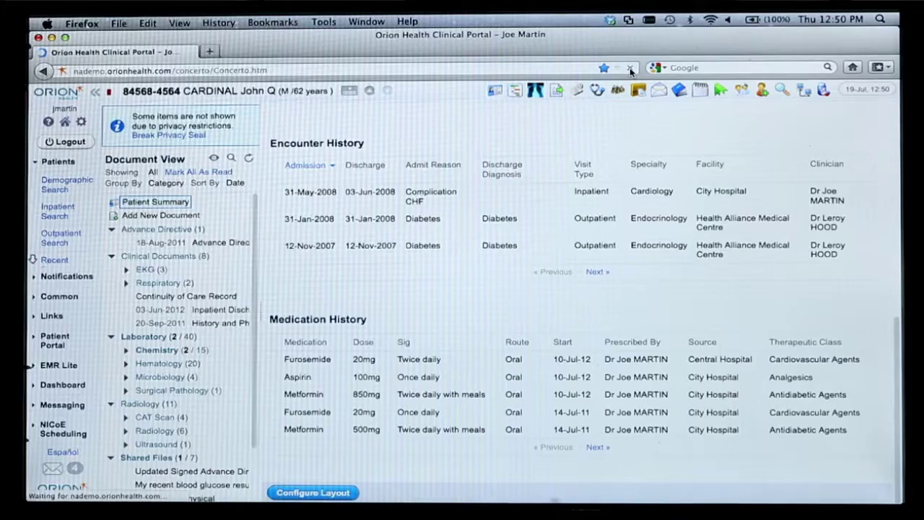
Step: Refresh the record, then read the patient's new 'Thanks' message in the clinician's Messages inbox
left_click(629, 68)
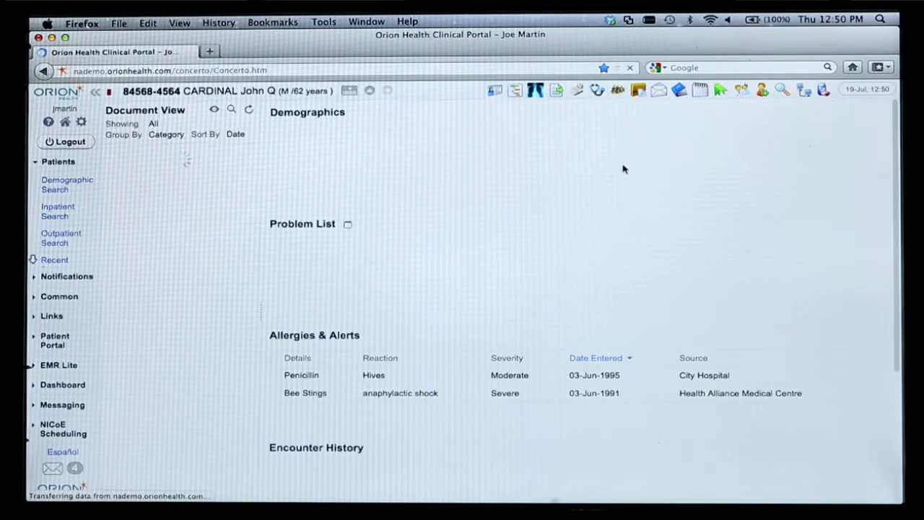
left_click(658, 89)
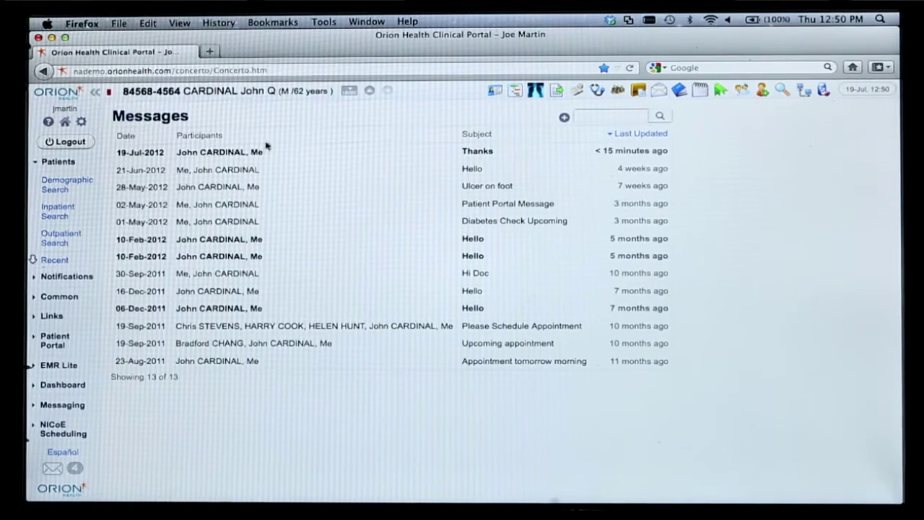
left_click(251, 153)
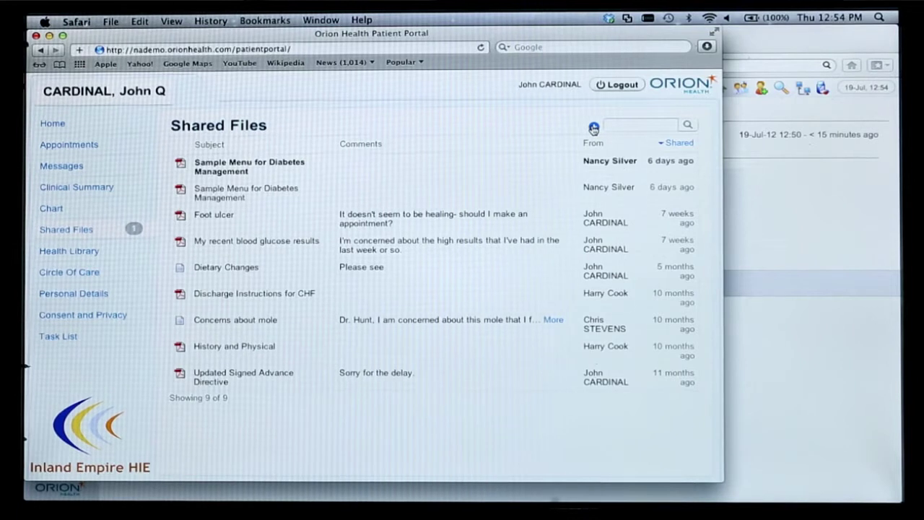
Step: Create a new share for Clinical Providers with JC_My nutrition log.pdf attached from Desktop > Upload Docs
left_click(594, 128)
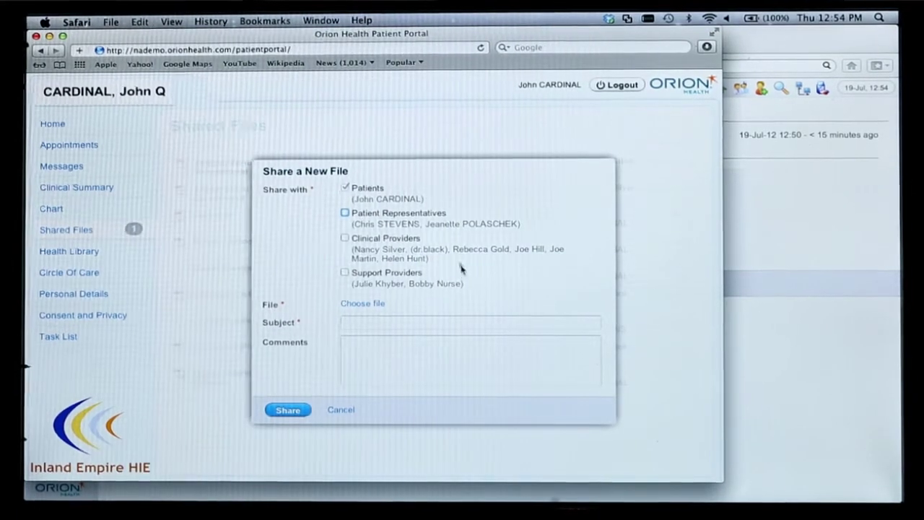
left_click(344, 239)
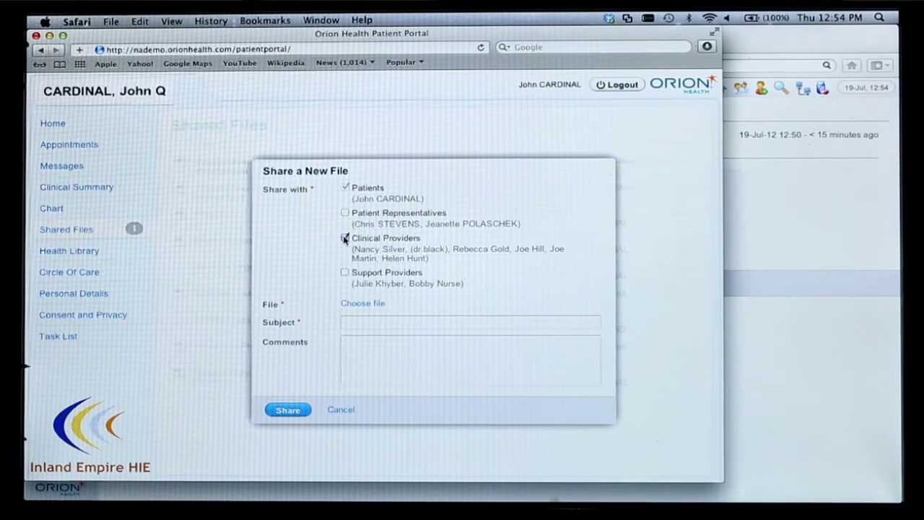
left_click(366, 304)
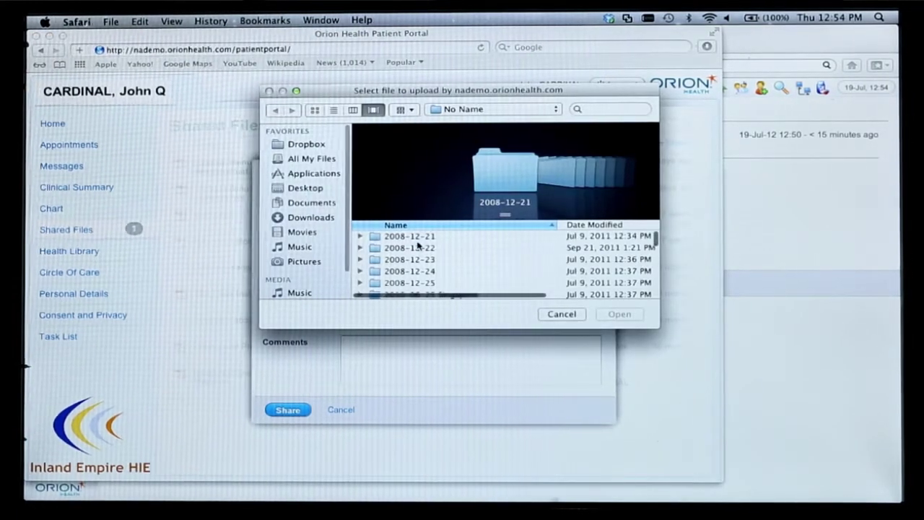
left_click(309, 189)
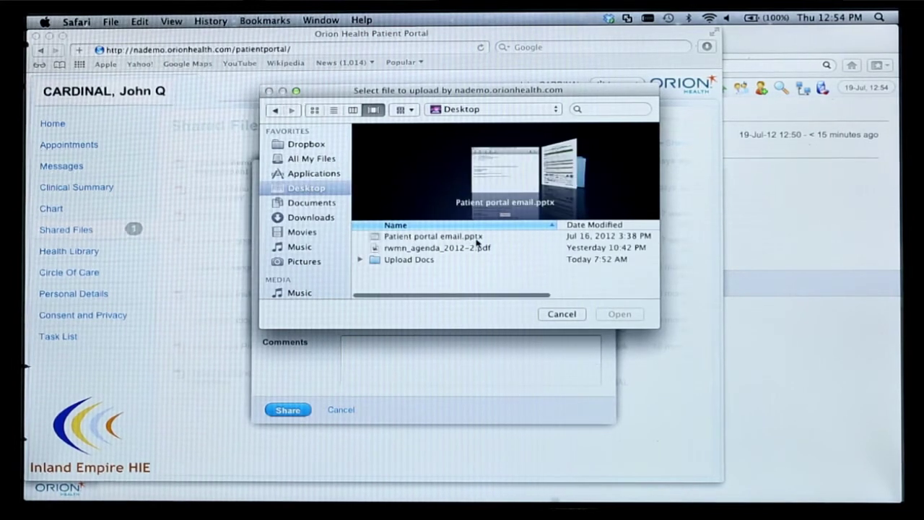
double_click(427, 260)
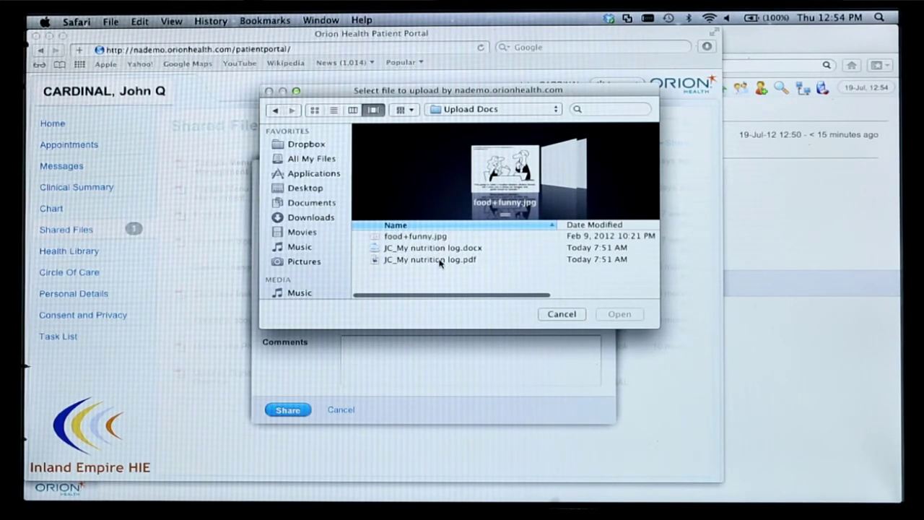
double_click(440, 260)
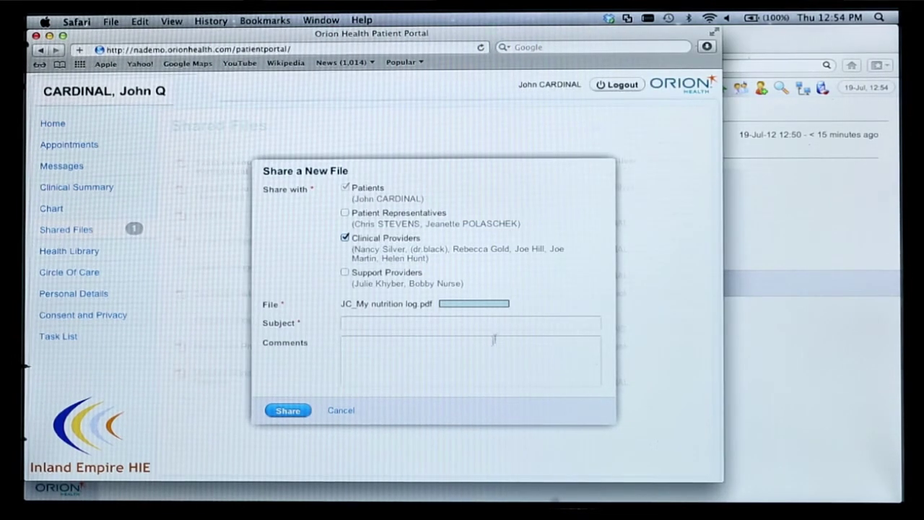
left_click(458, 320)
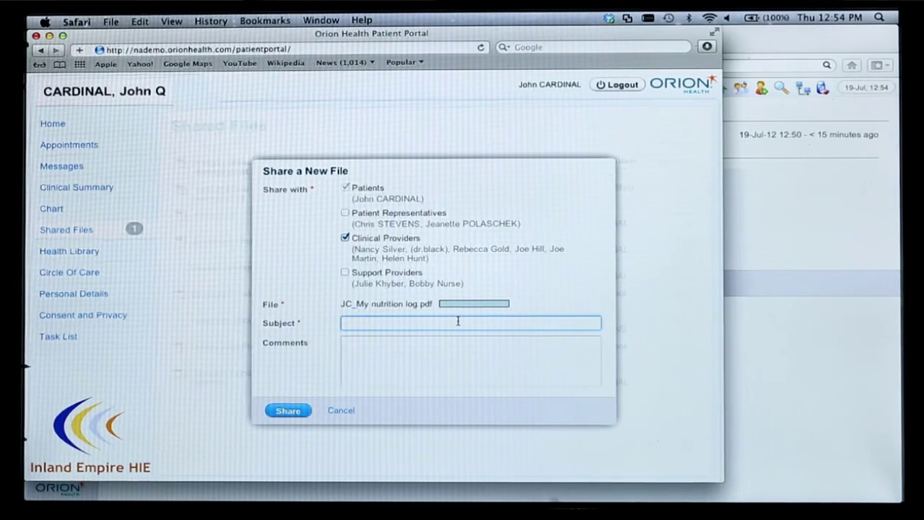